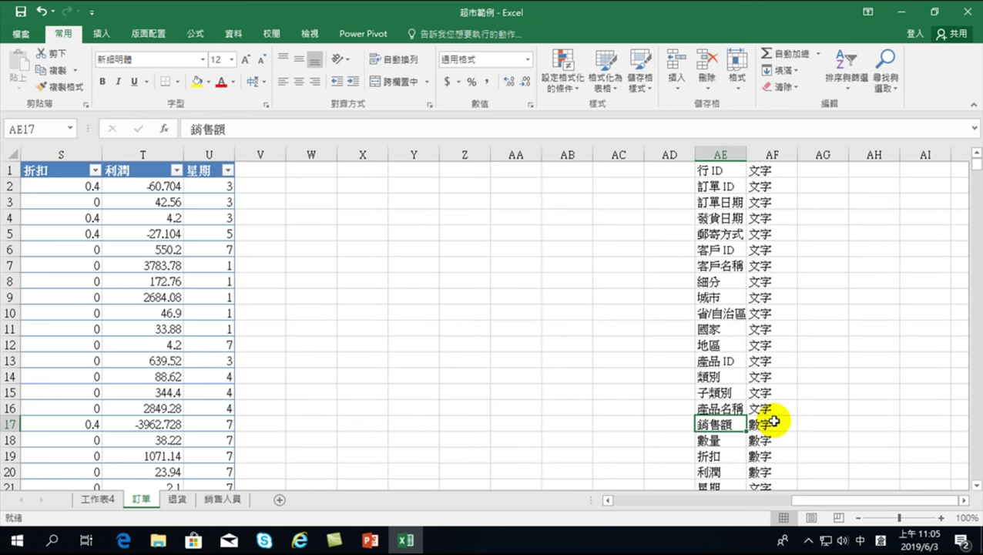
Step: Scroll the 訂單 sheet back to column A and select cell D3 inside the orders table
drag(822, 498, 613, 499)
click(324, 202)
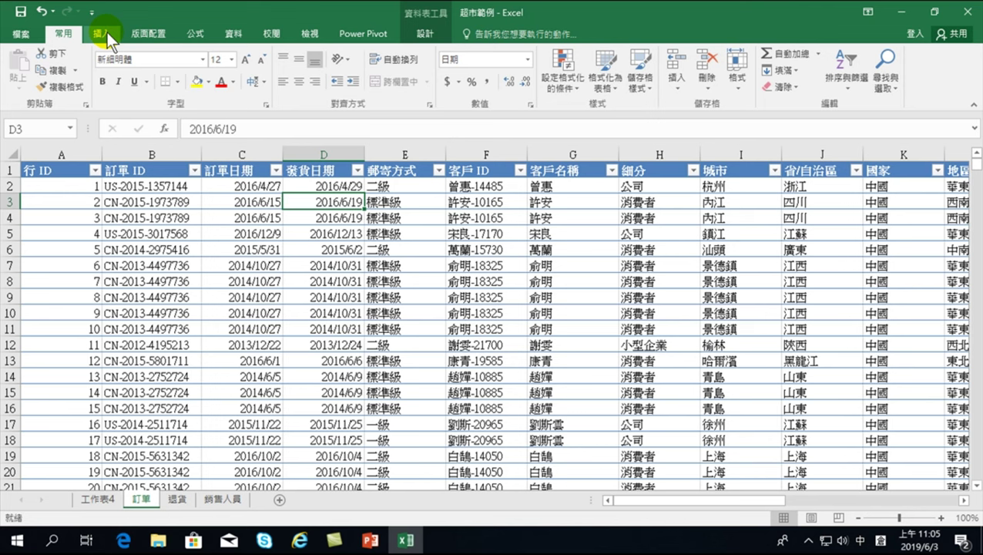
Step: Insert a PivotTable from the 訂單 table on a new worksheet
click(108, 32)
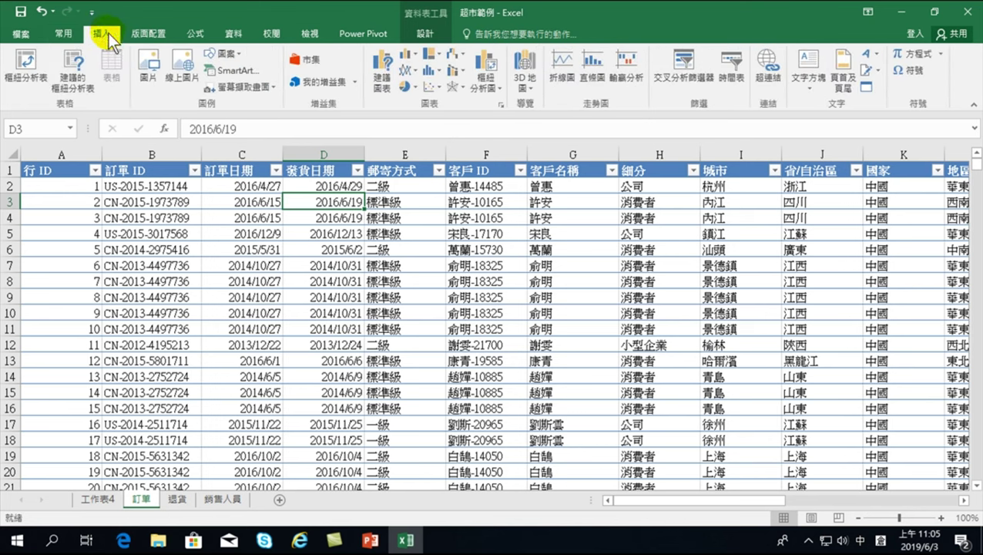
click(23, 66)
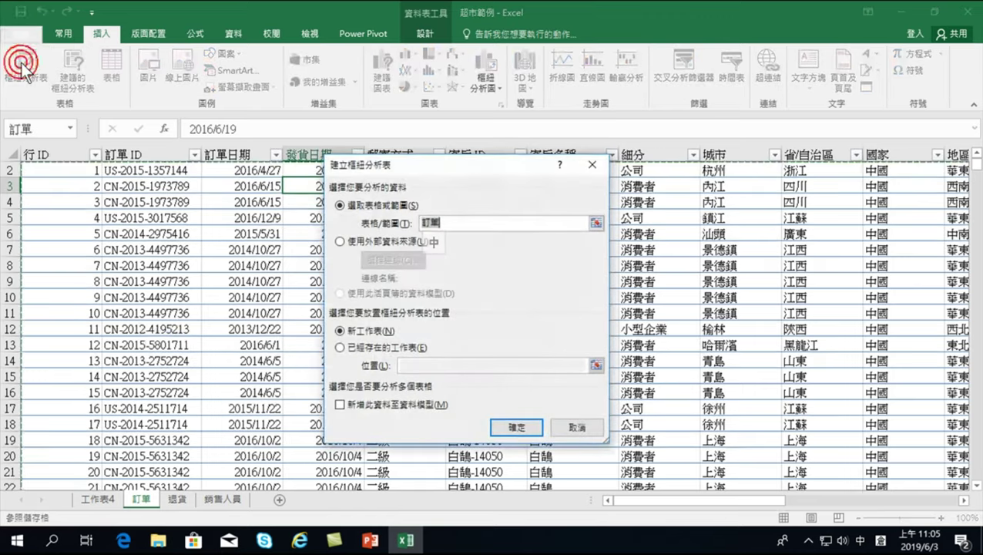
click(515, 428)
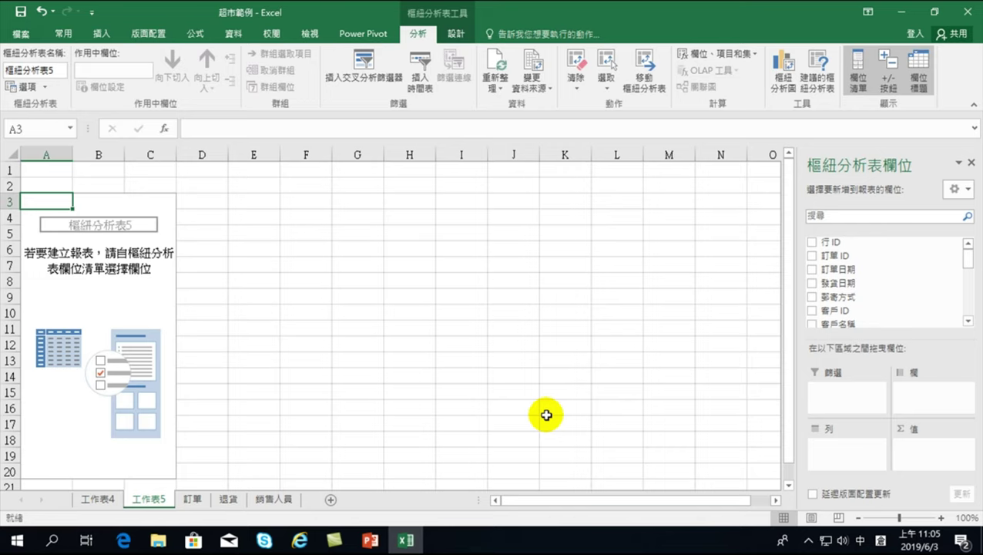
Step: Place 訂單日期 as rows and sum 利潤 for each year 2013–2016
click(812, 270)
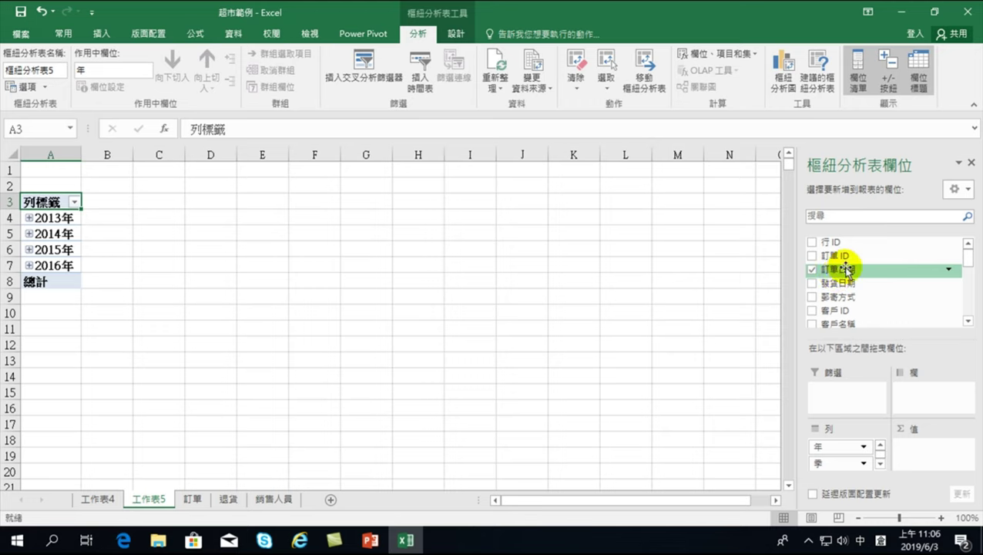
click(880, 463)
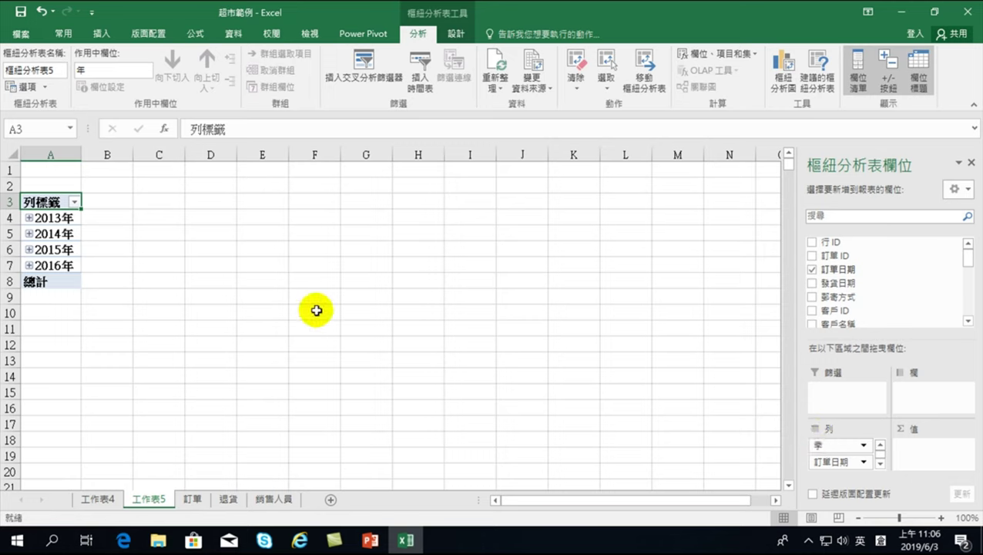
drag(966, 257, 969, 302)
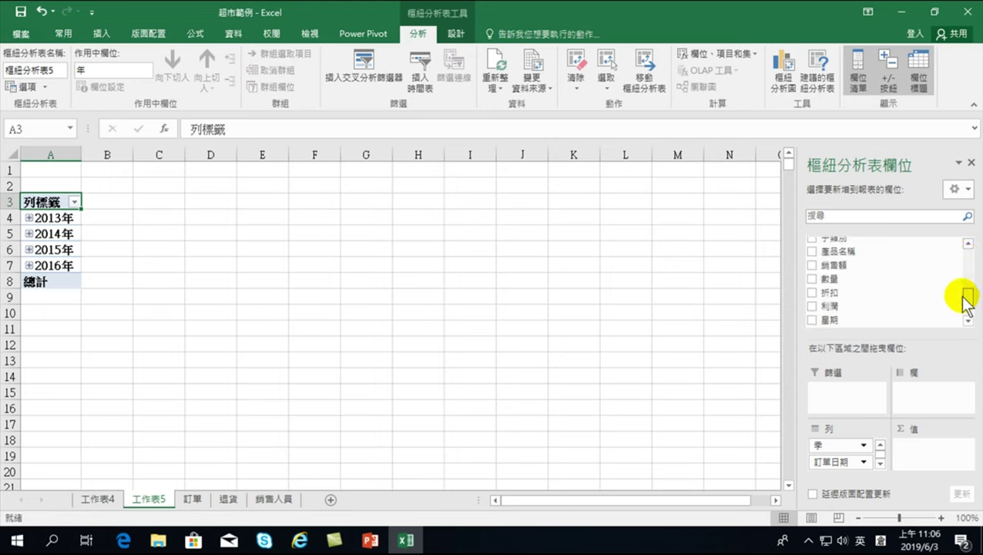
click(812, 306)
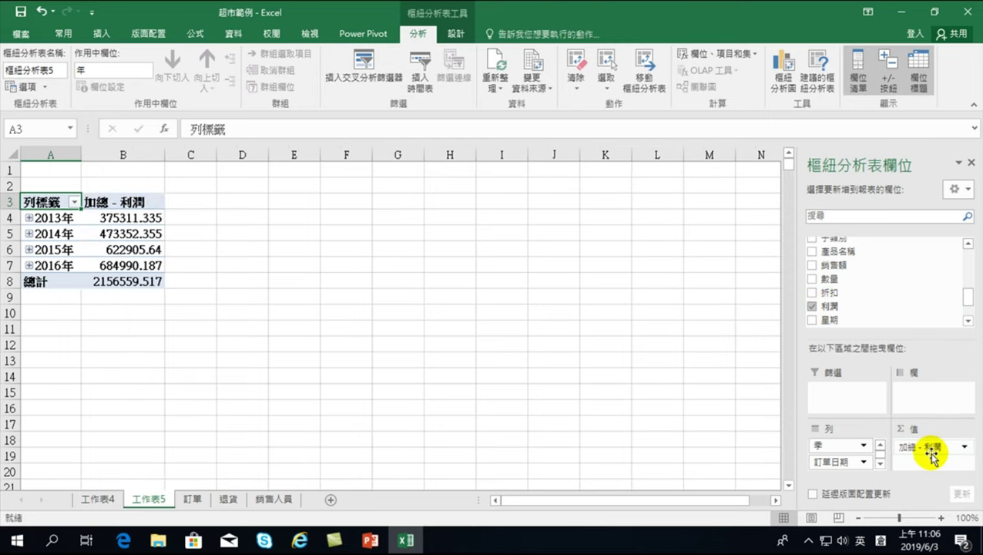
Step: Insert a clustered column PivotChart of yearly 利潤 and move it beside the pivot on 工作表5
click(785, 60)
click(624, 455)
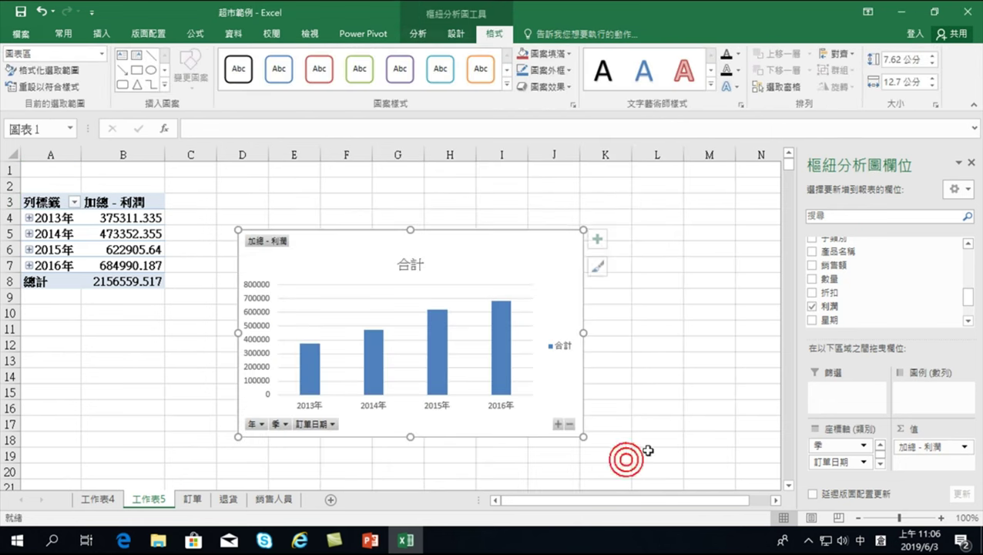
drag(330, 237, 294, 195)
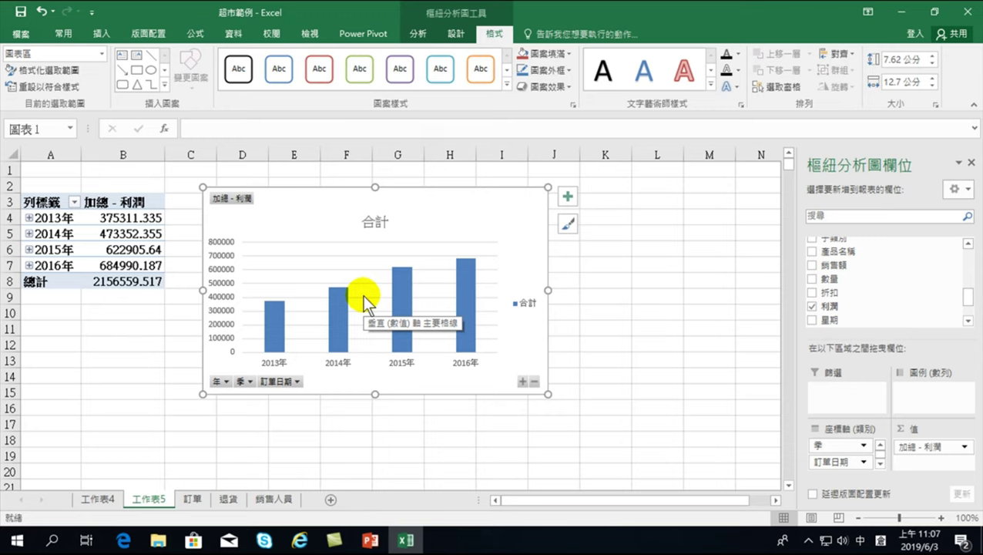
Step: Start renaming the 工作表5 tab, entering 各年利潤 with the Chinese IME
click(193, 500)
click(148, 499)
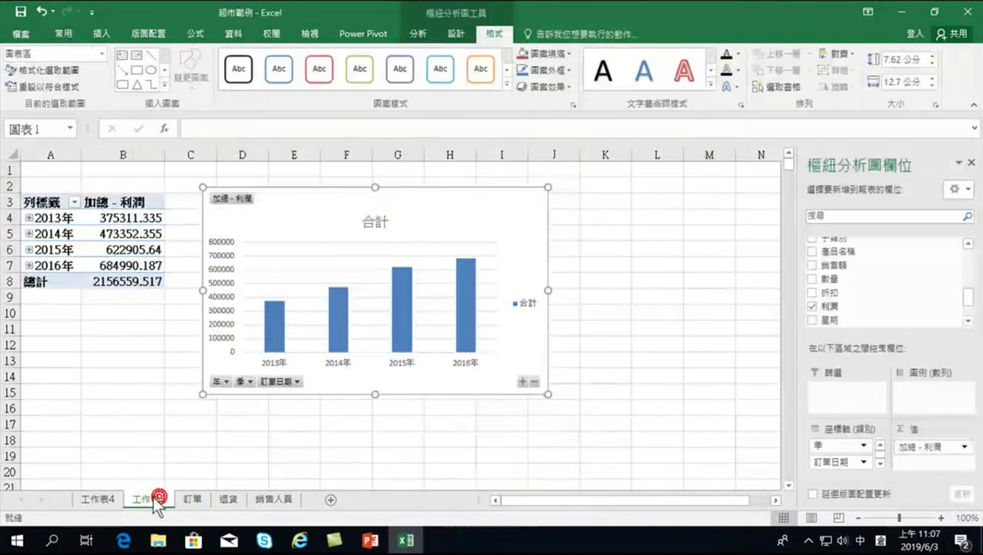
double_click(149, 500)
text(利潤)
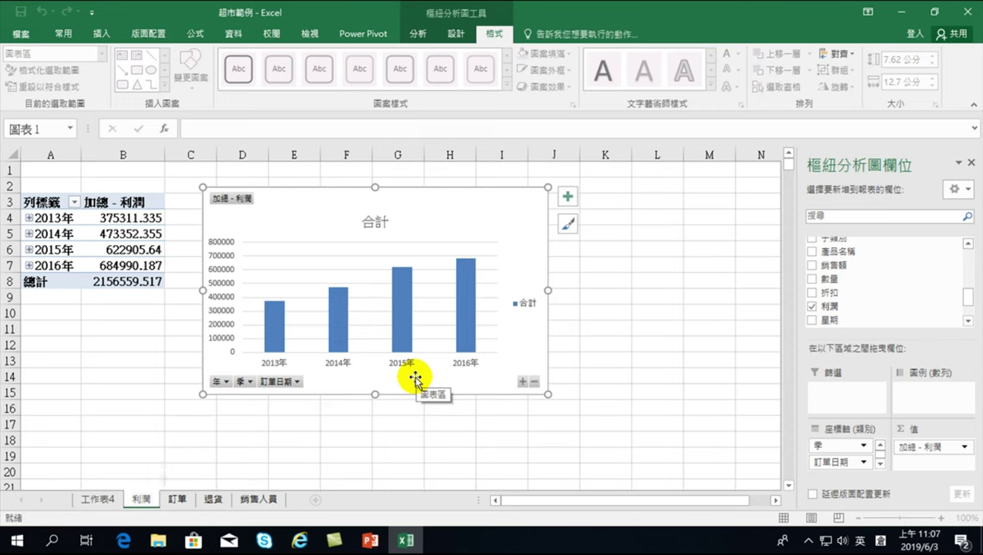
key(Home)
text(her)
key(space)
text(oq)
key(space)
Step: Complete the sheet name as 各年利潤統計 and confirm it
key(shift)
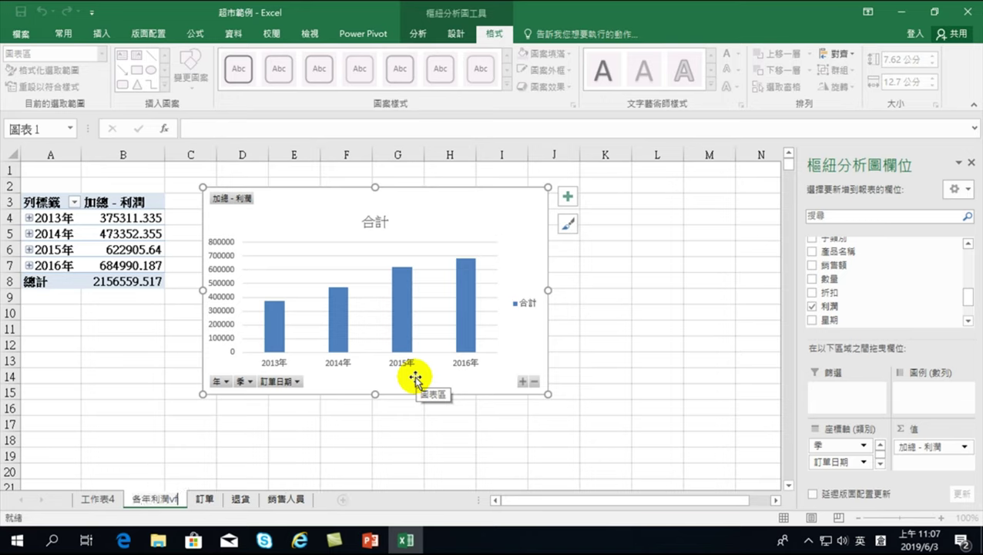
key(shift)
text(vfyiu)
key(space)
text(yrj)
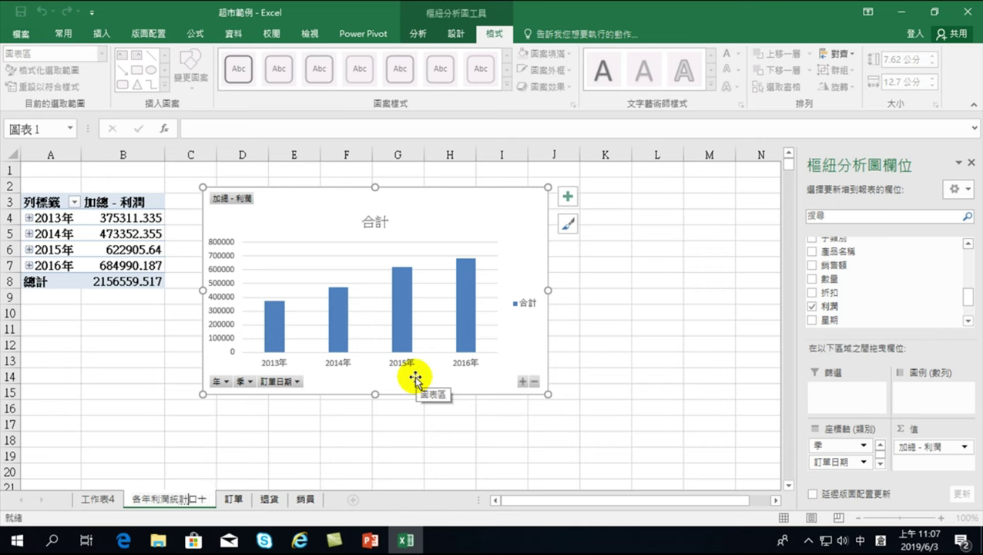
key(space)
key(Return)
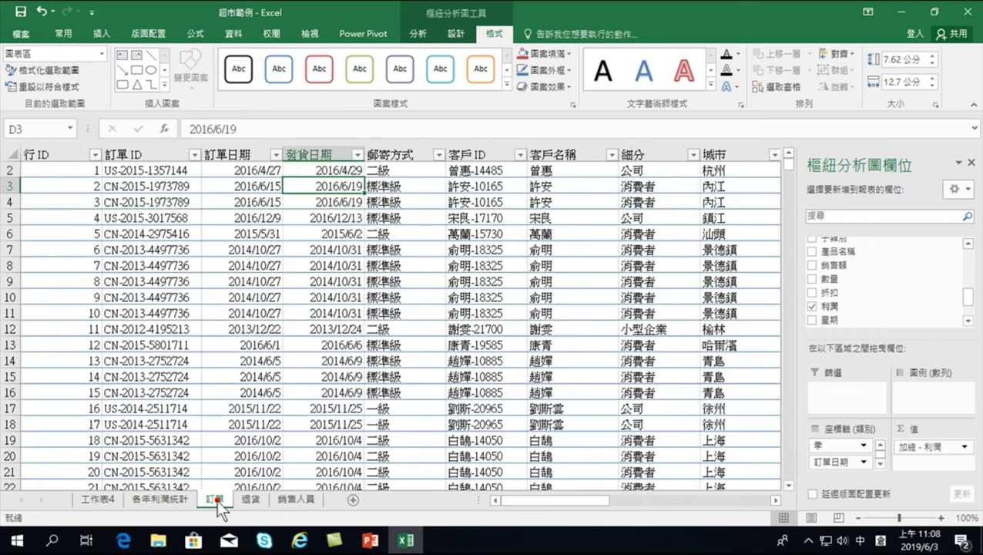
Step: From a cell in the 訂單 table, insert empty PivotTable 樞紐分析表6 on new sheet 工作表6
click(215, 499)
click(395, 297)
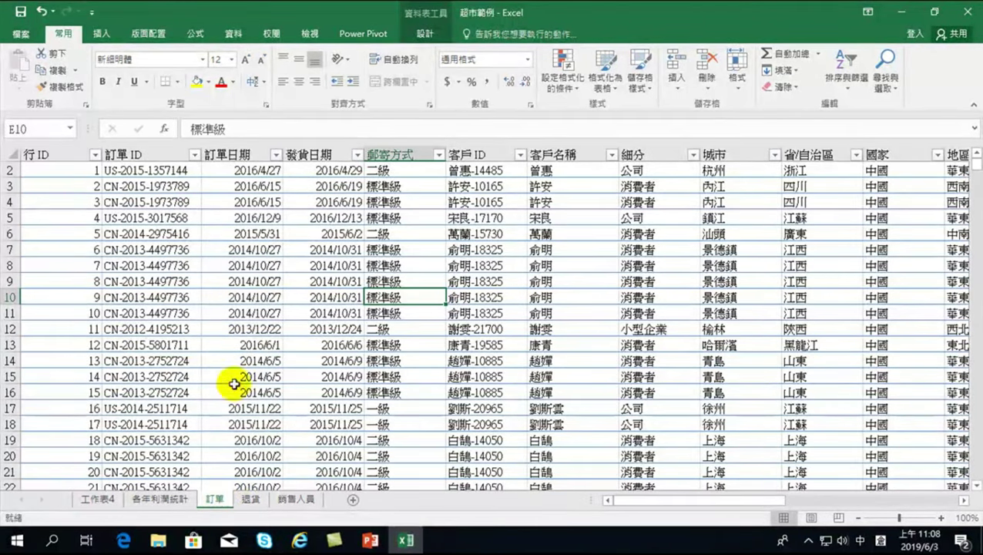
click(276, 314)
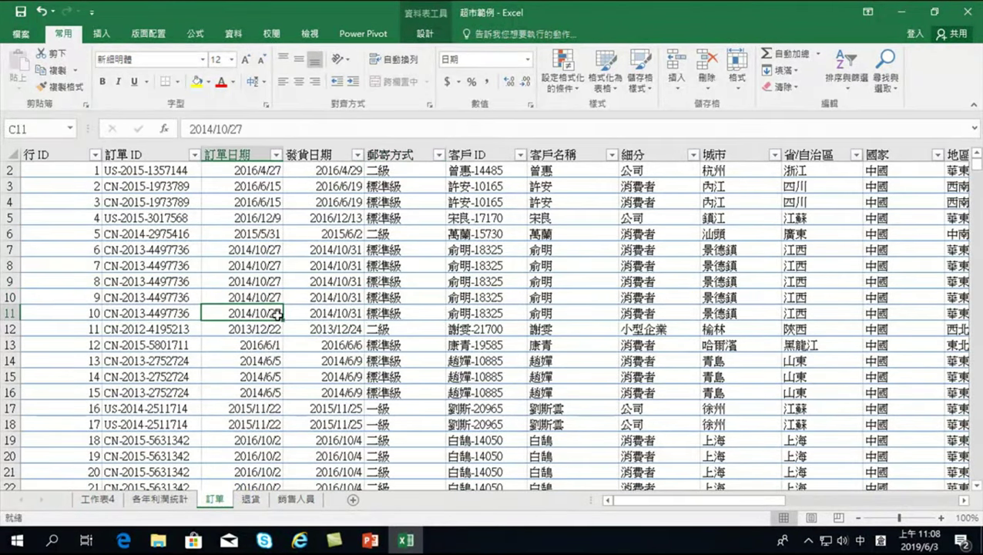
click(106, 29)
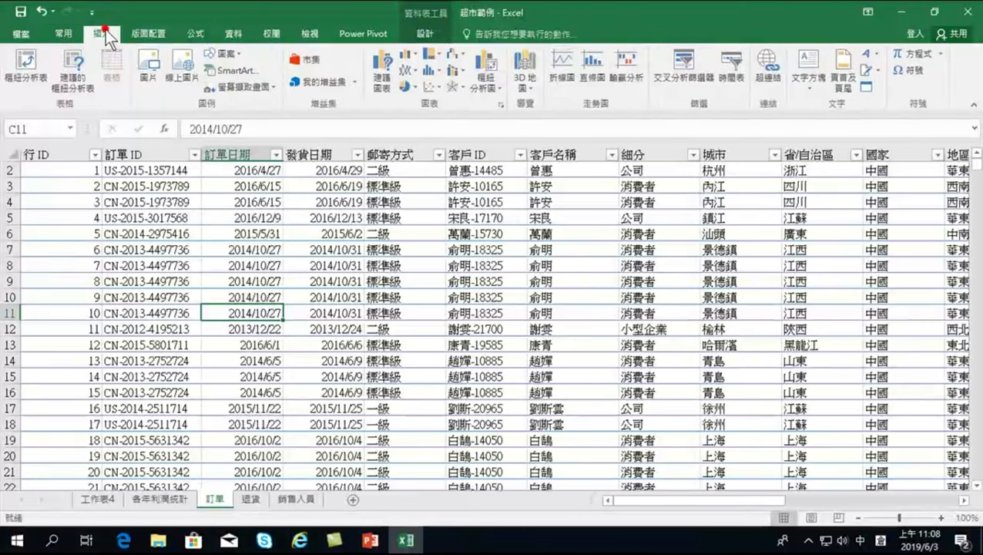
click(22, 62)
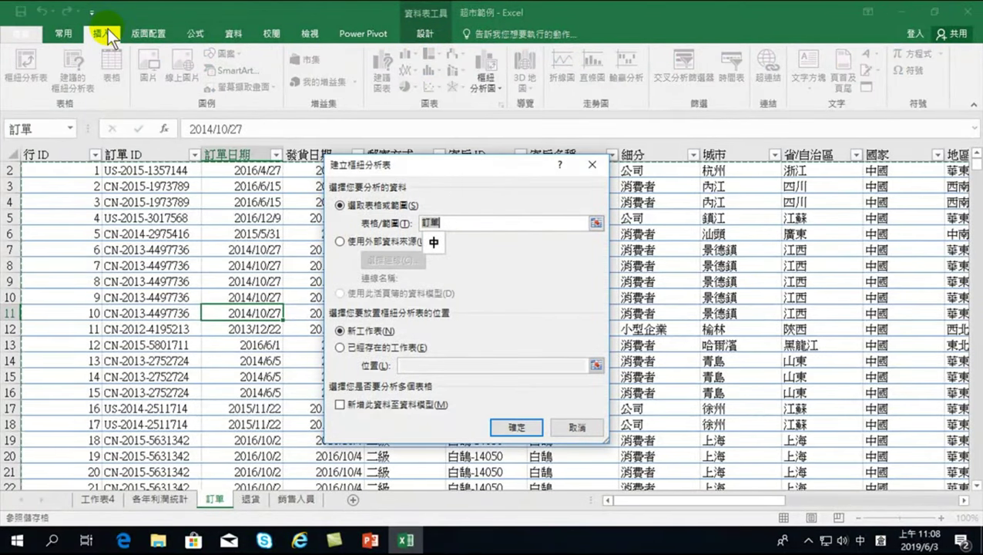
click(516, 427)
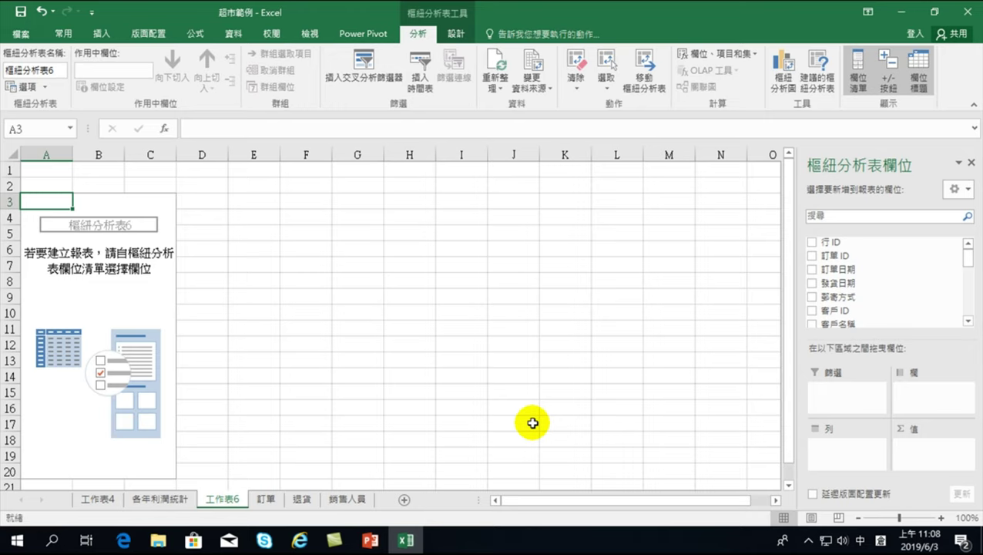
Step: Place 訂單日期 as rows and sum both 銷售額 and 利潤 in the new pivot
click(811, 270)
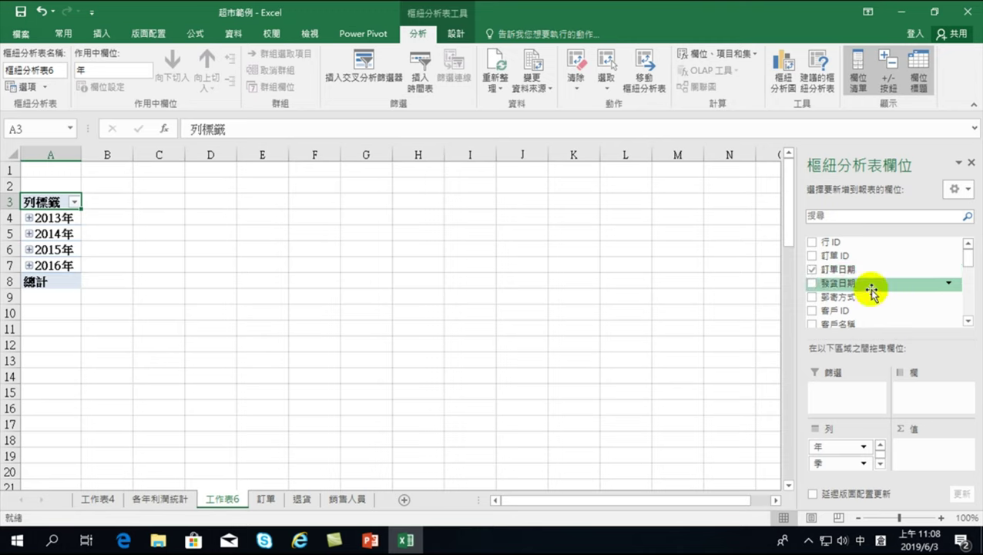
drag(967, 260, 967, 291)
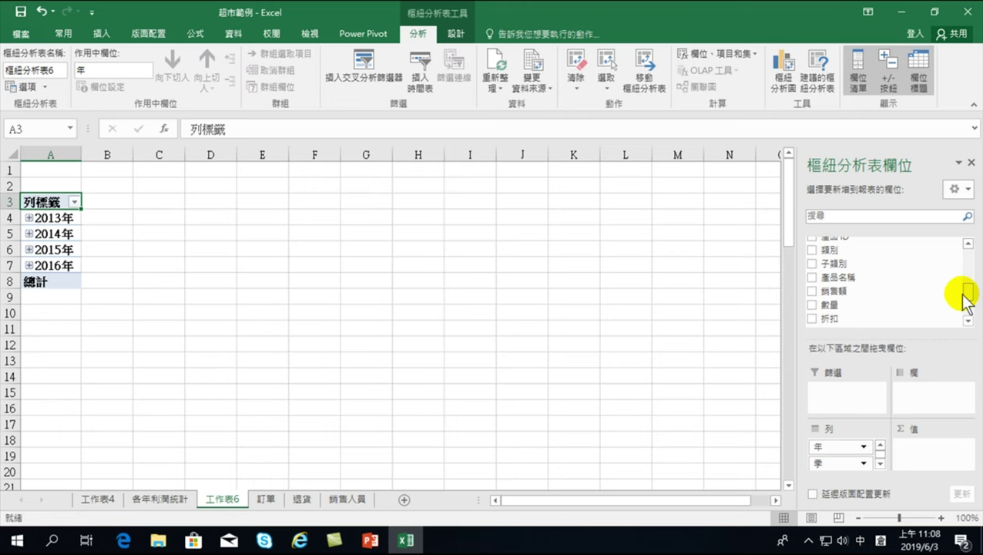
click(812, 291)
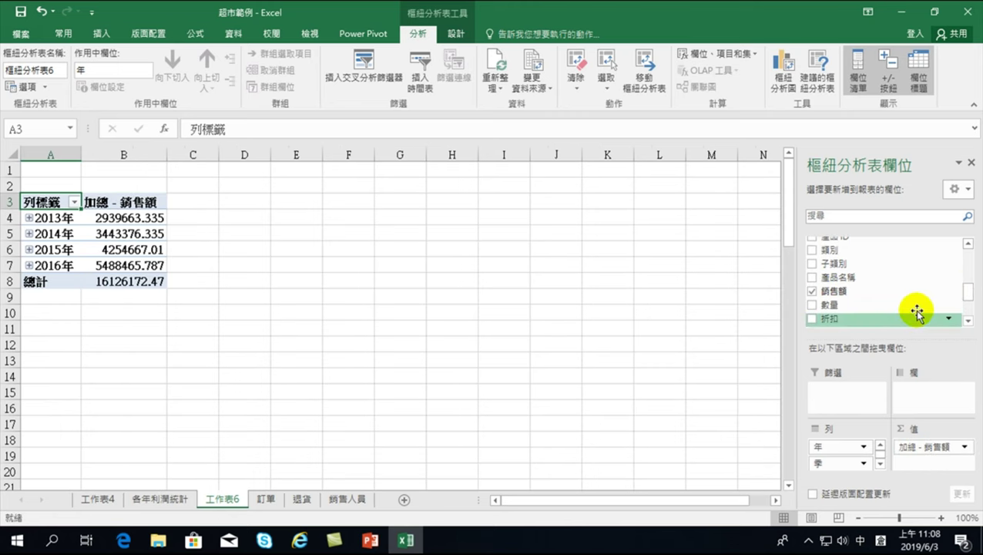
drag(970, 292, 970, 277)
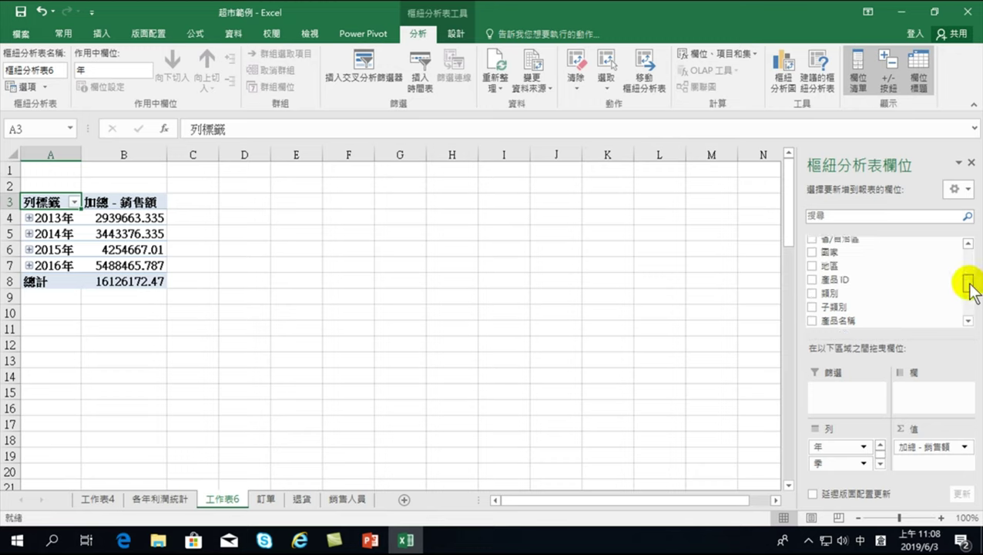
drag(969, 266, 970, 305)
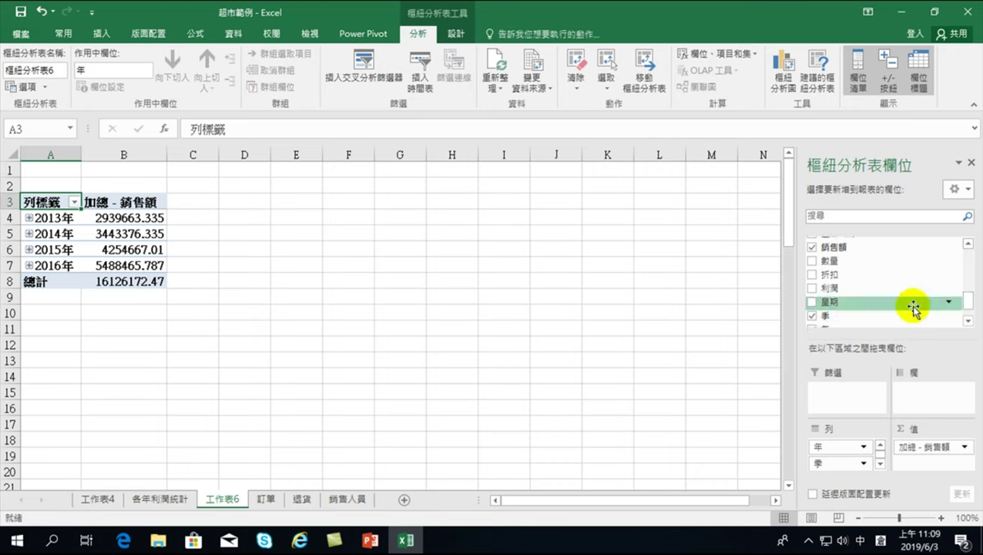
click(812, 288)
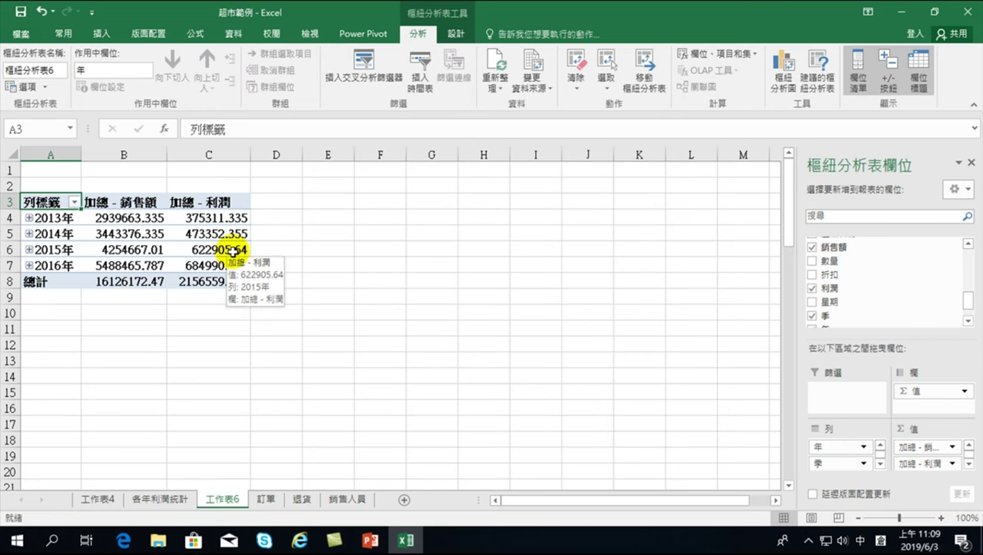
Step: Add a clustered column PivotChart plotting yearly 銷售額 and 利潤
click(780, 74)
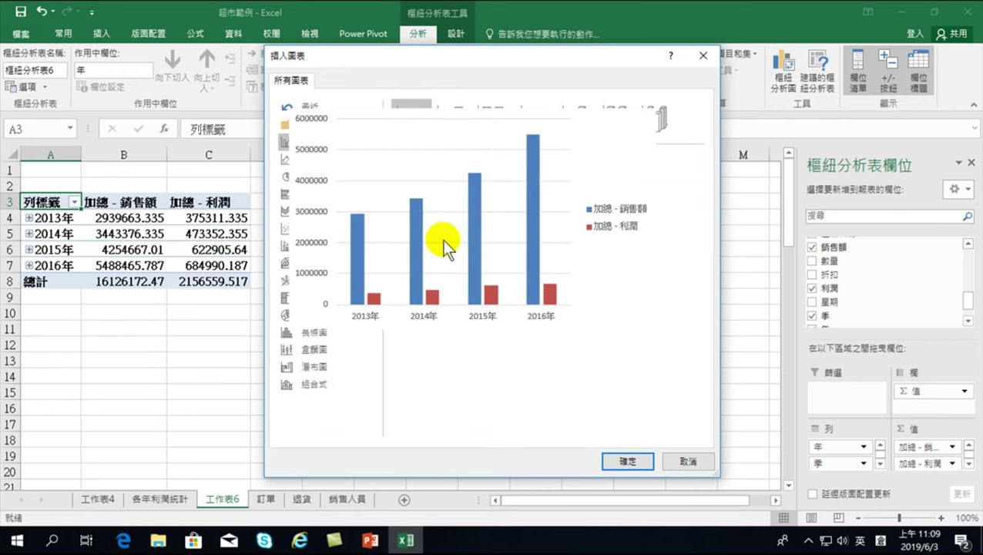
mouse_move(410, 221)
key(Return)
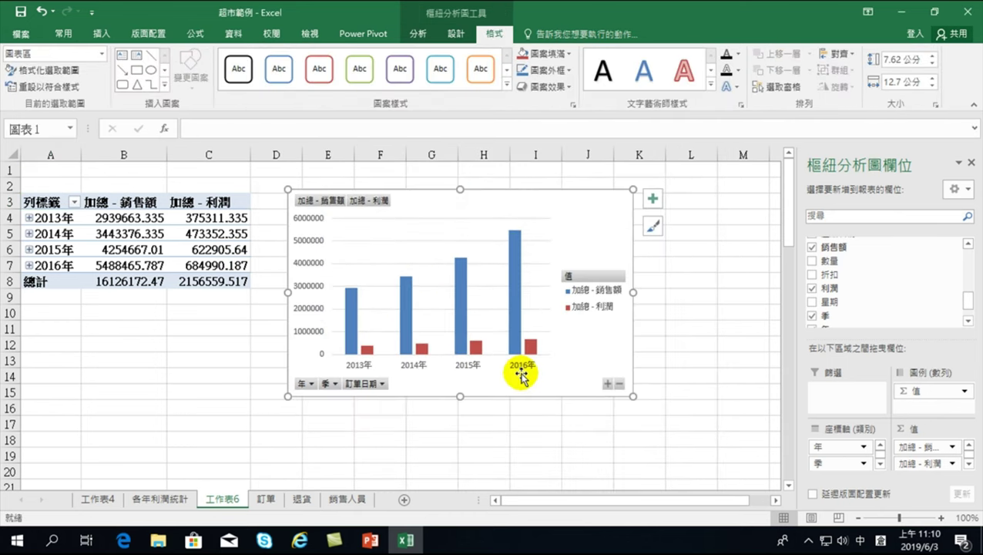